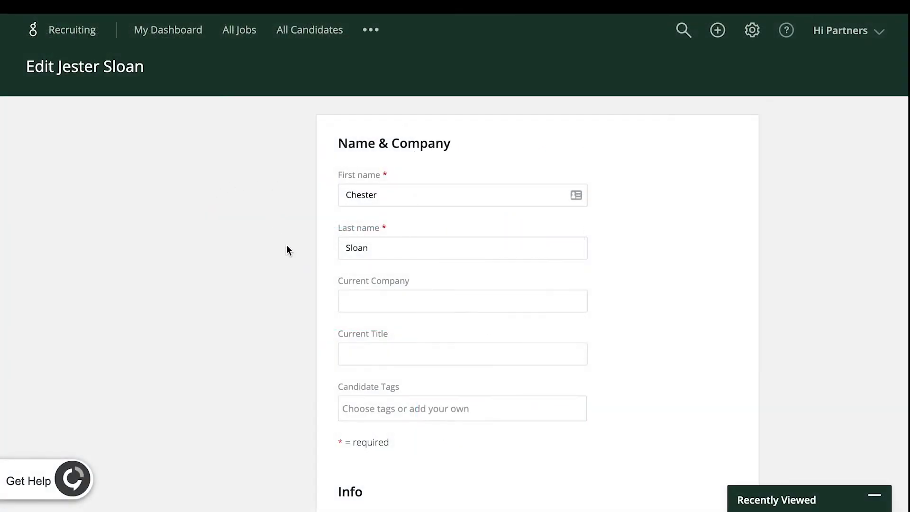
Save the renamed candidate's edited profile from the bottom of the edit form.
scroll(288, 256, "down", 1)
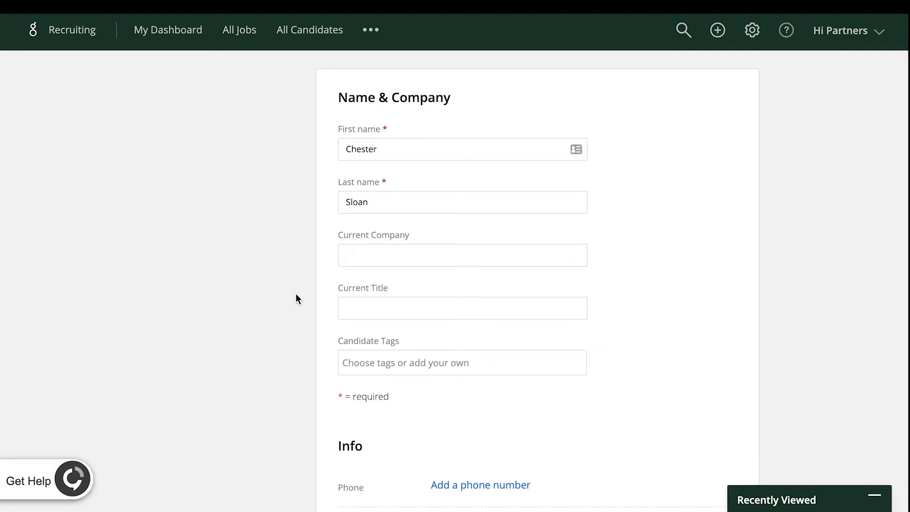
scroll(296, 294, "down", 1)
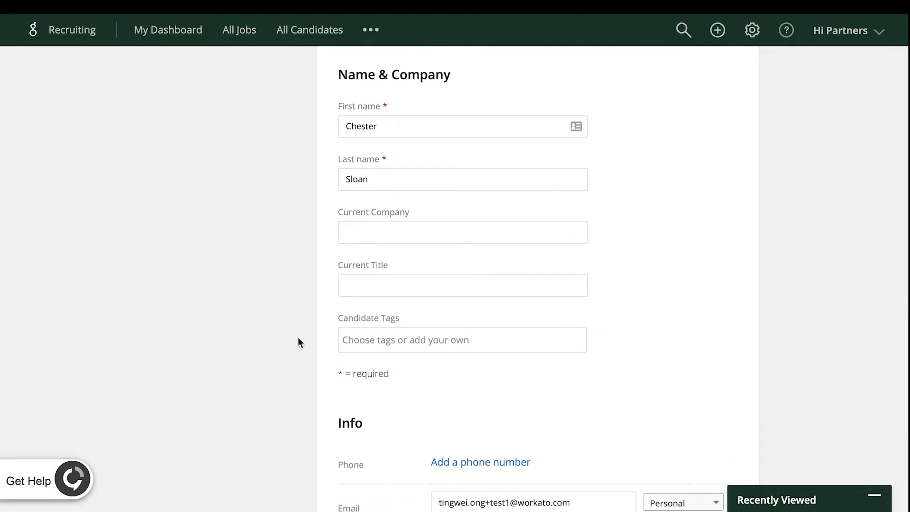
scroll(300, 342, "down", 1)
scroll(299, 341, "down", 1)
scroll(291, 328, "down", 2)
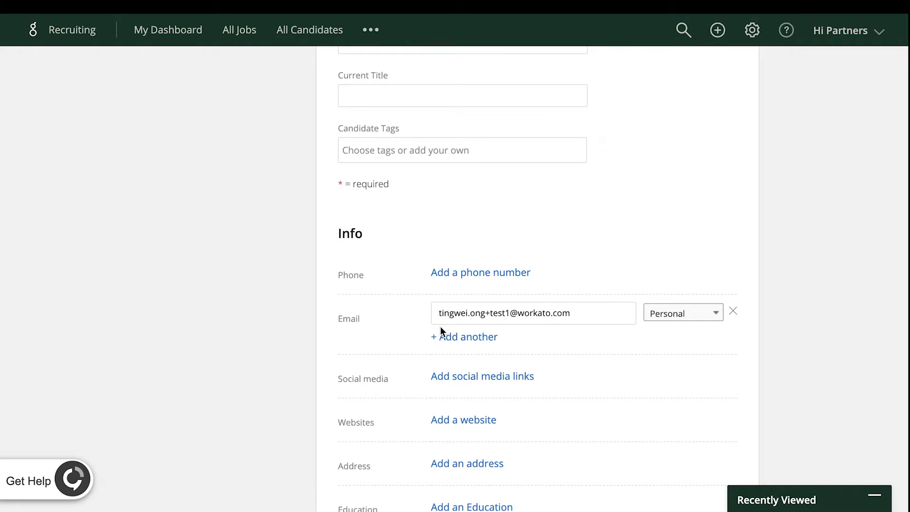
scroll(393, 330, "down", 1)
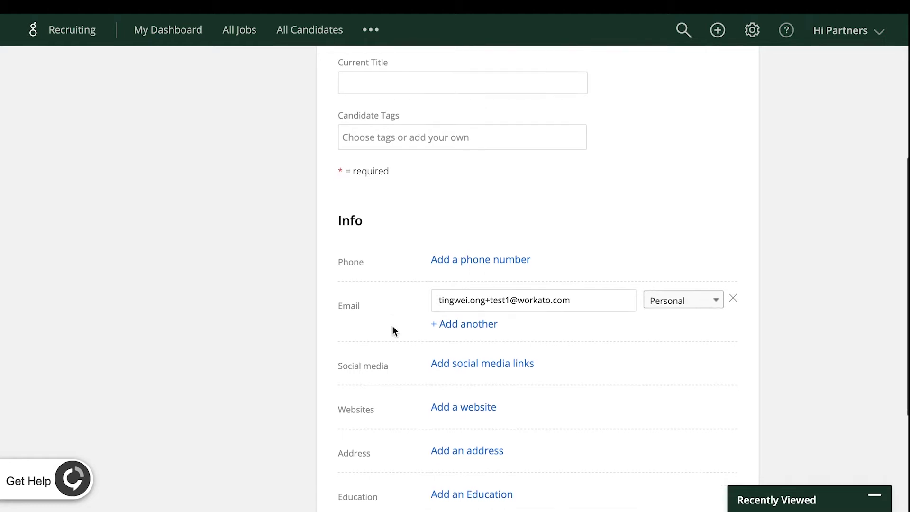
scroll(382, 353, "down", 4)
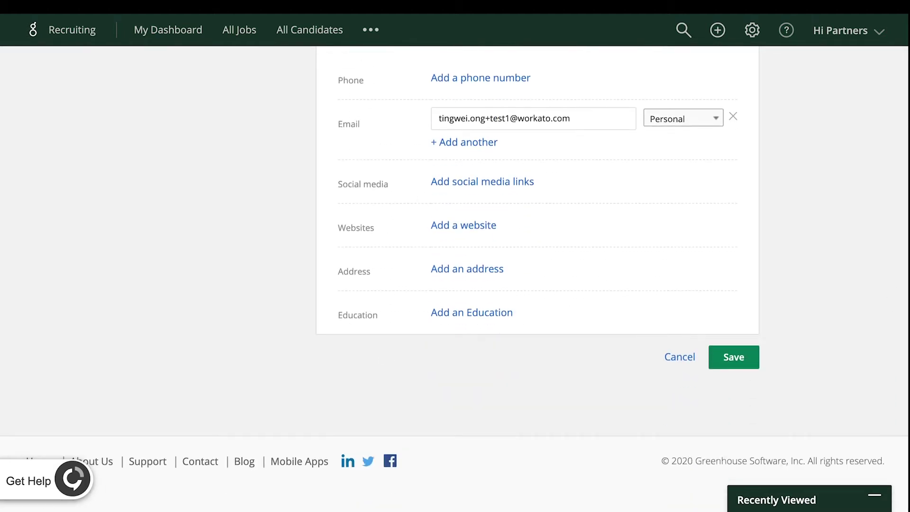
left_click(740, 363)
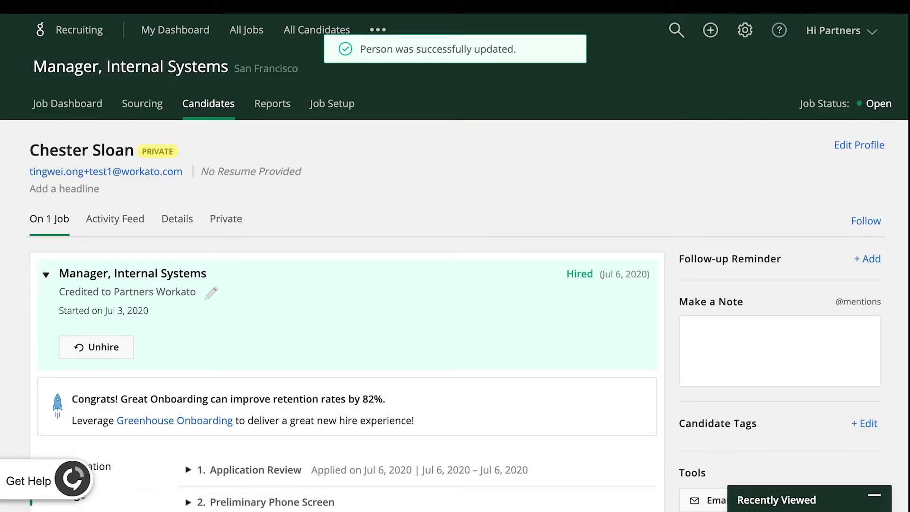
Review the updated profile's job stages and Tools panel, confirming the Manager, Internal Systems hire.
scroll(336, 232, "down", 2)
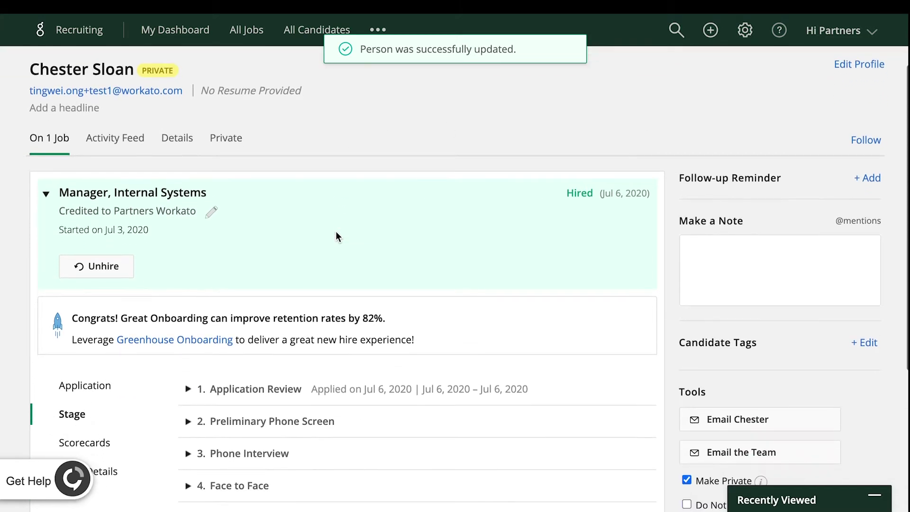
scroll(524, 156, "up", 1)
scroll(507, 169, "down", 1)
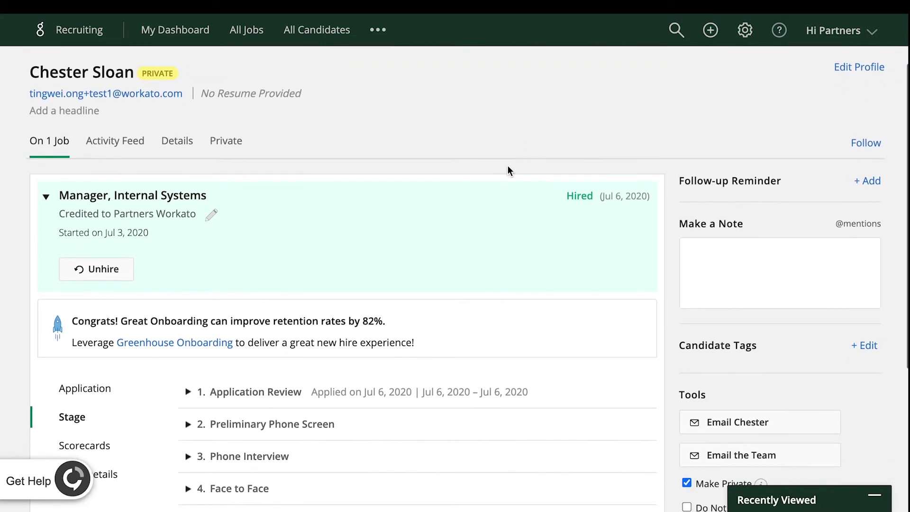
scroll(485, 228, "down", 1)
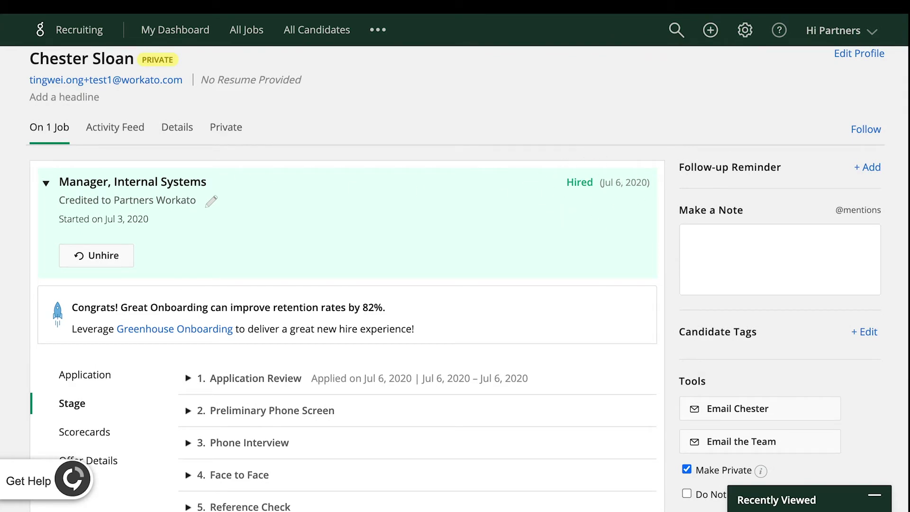
scroll(473, 249, "down", 5)
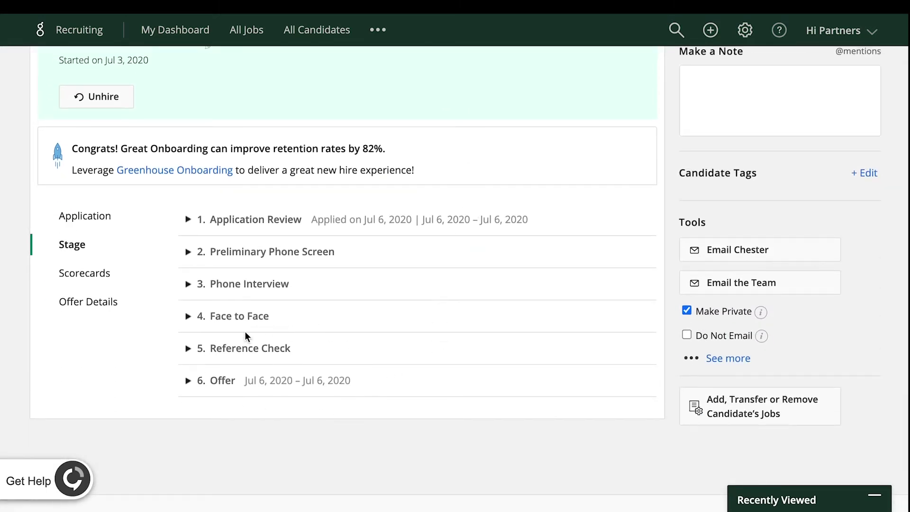
scroll(527, 291, "up", 3)
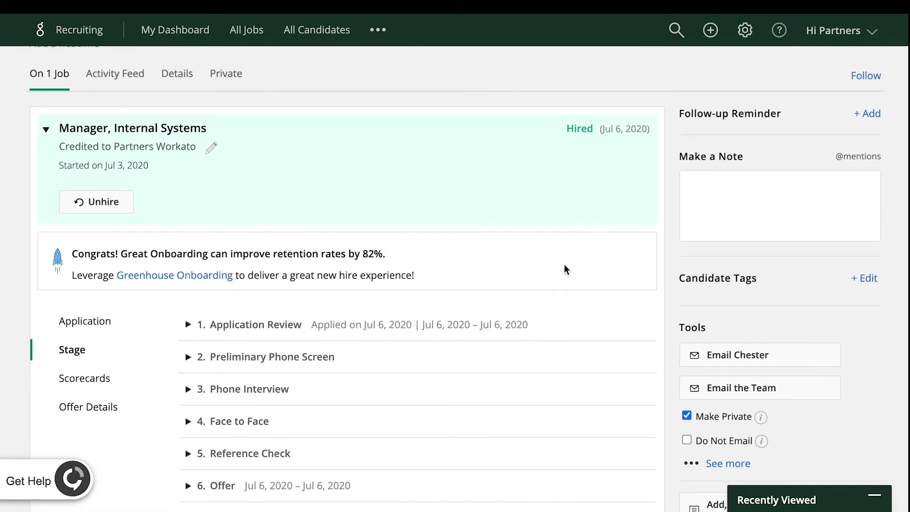
scroll(565, 266, "up", 2)
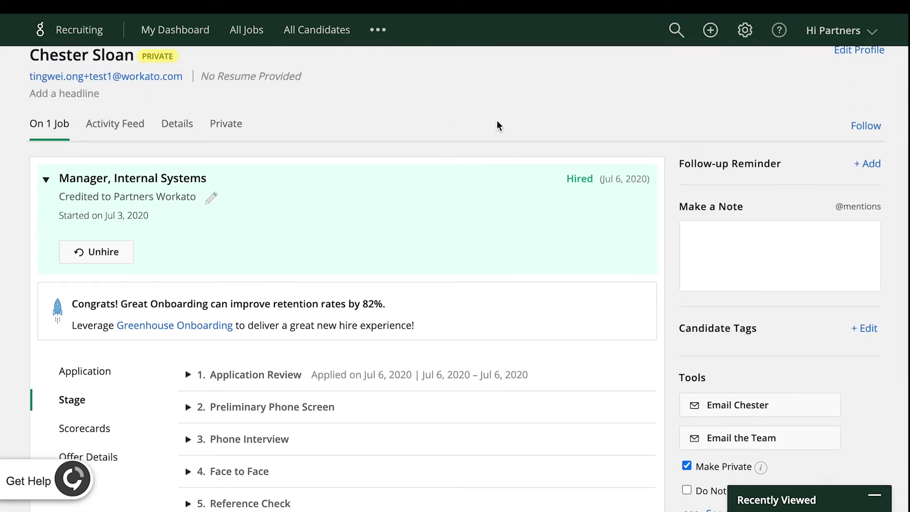
scroll(497, 124, "up", 2)
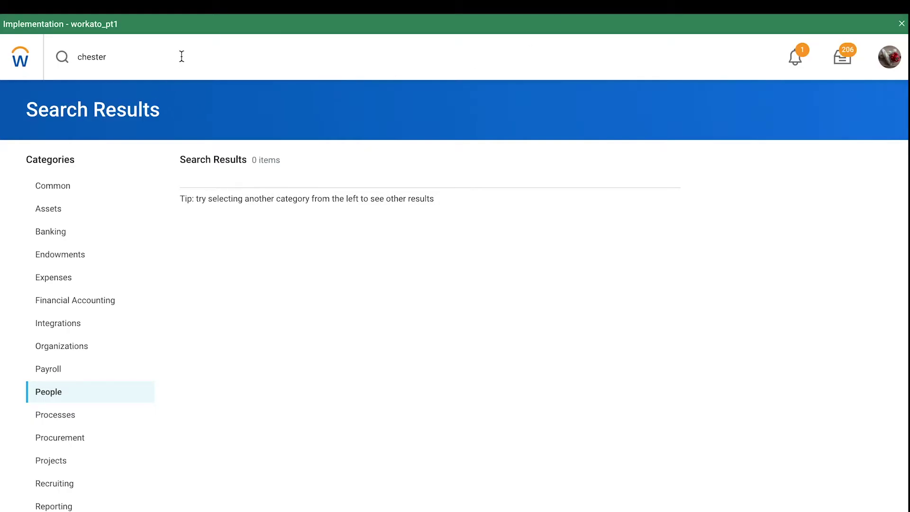
left_click(180, 56)
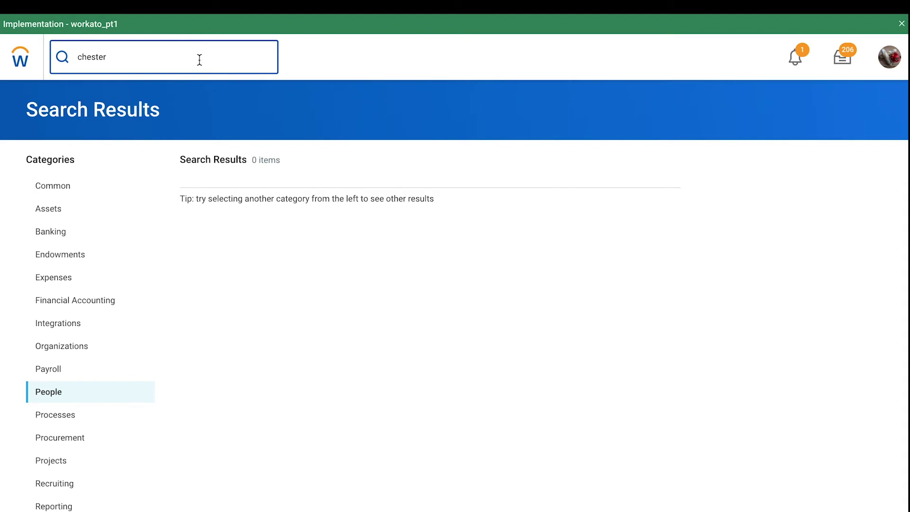
Rerun the Workday search in All of Workday to show the Pre-Hire record and hire events.
key("Return")
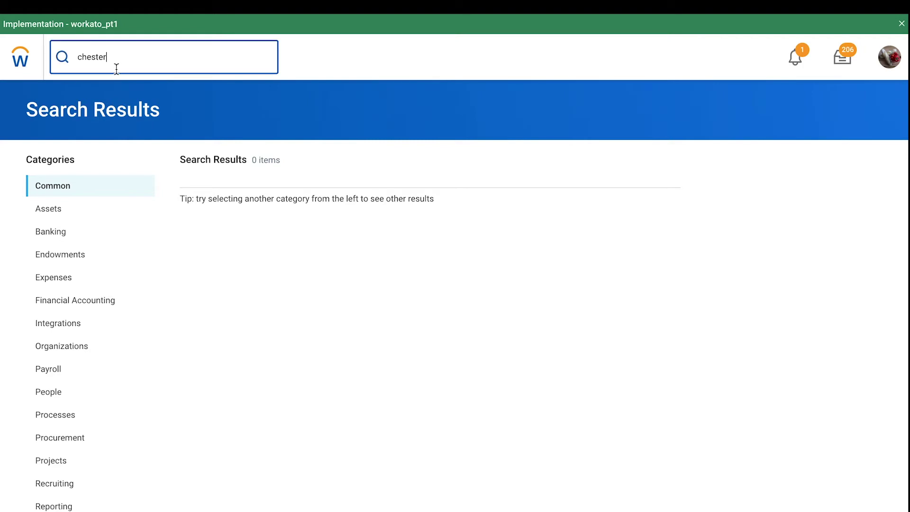
scroll(248, 332, "down", 3)
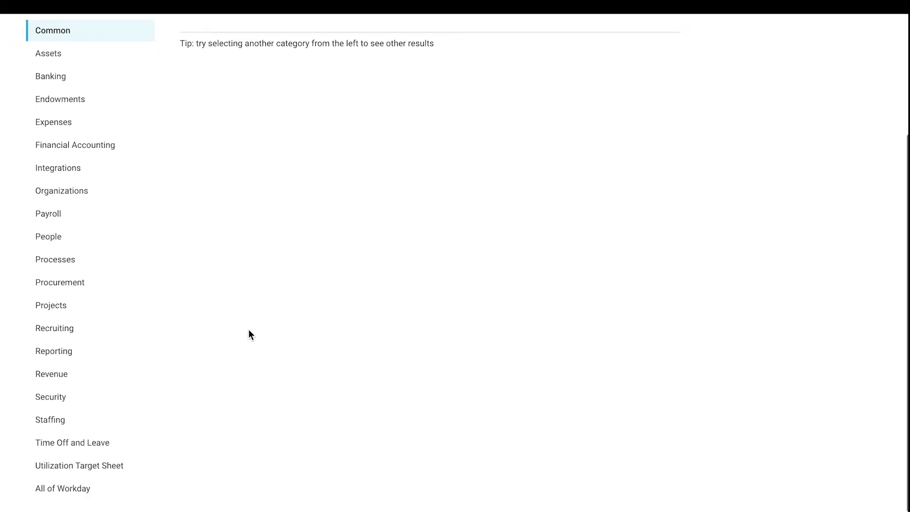
left_click(84, 488)
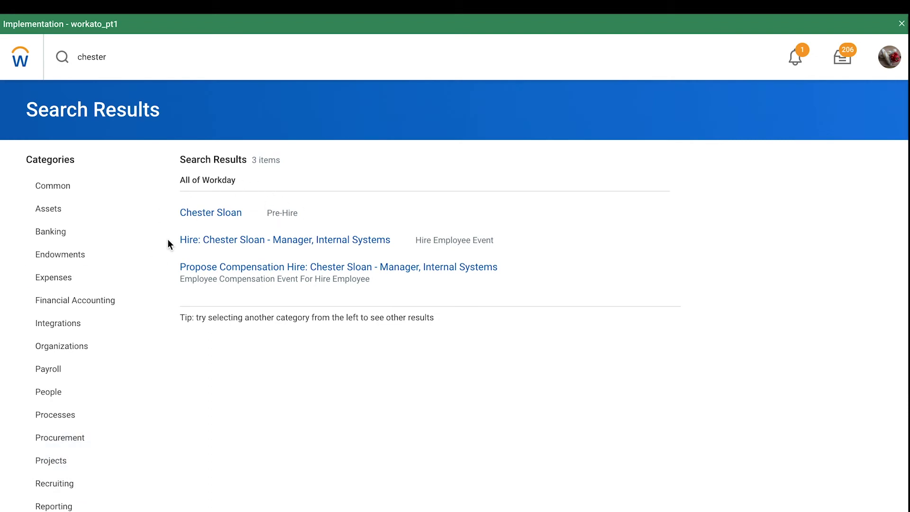
scroll(179, 270, "down", 1)
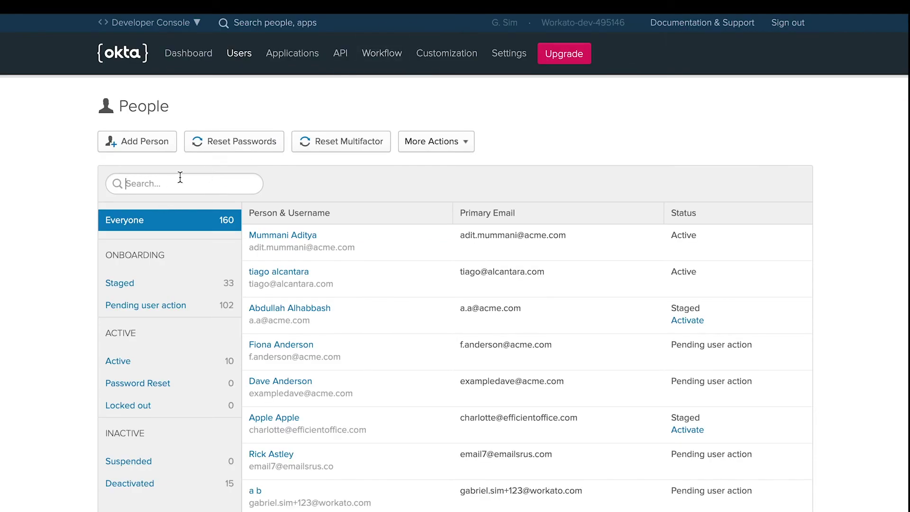
Search Okta's People directory by first name, finding the new hire as Pending user action.
left_click(190, 184)
type("chester")
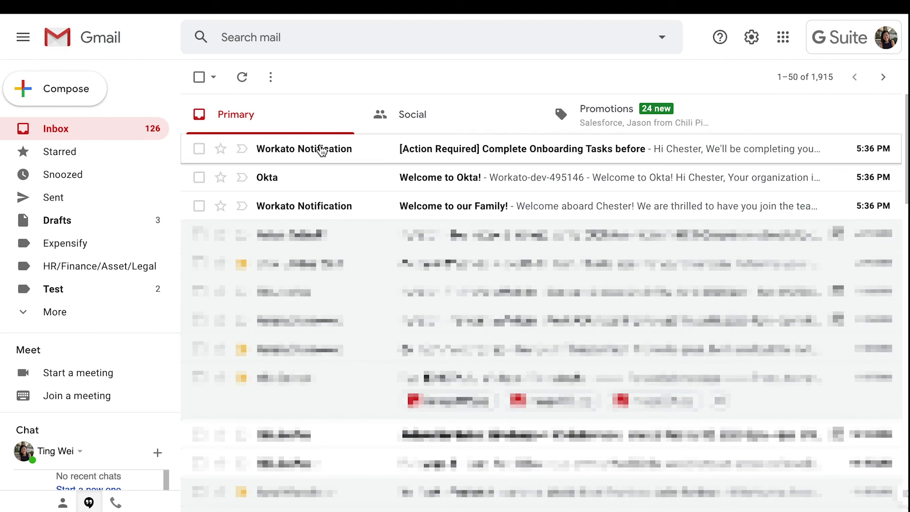
Open the Workato '[Action Required] Complete Onboarding Tasks' email addressed to the new hire.
mouse_move(304, 149)
left_click(439, 150)
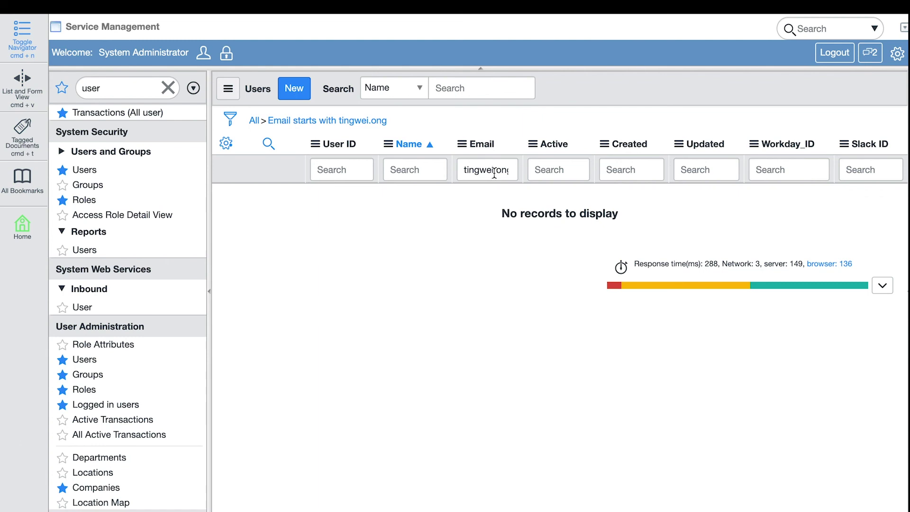
left_click_drag(493, 170, 528, 173)
Correct the mistyped letter to 'n' in the Users list Email filter and reapply it.
left_click(503, 167)
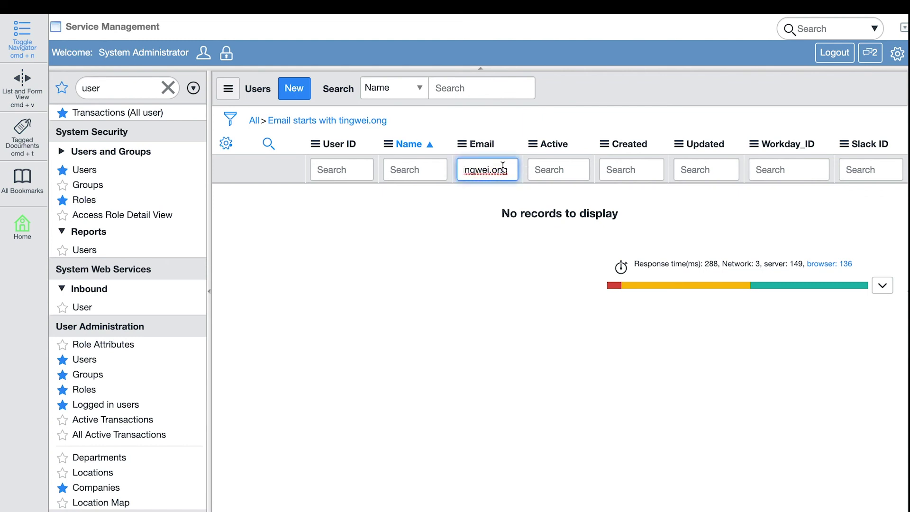
left_click_drag(503, 171, 499, 172)
type("n")
key("Return")
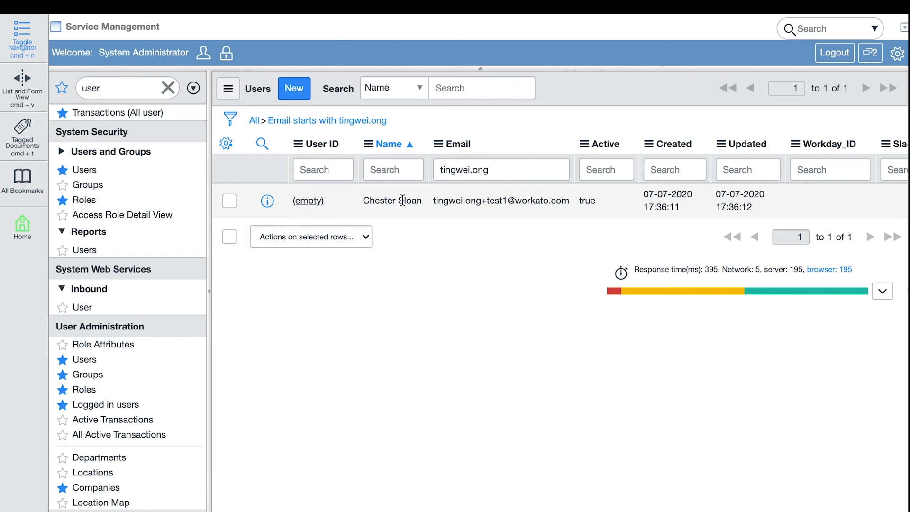
Open the new hire's user record, showing title Manager, Internal Systems and Active status.
left_click(306, 201)
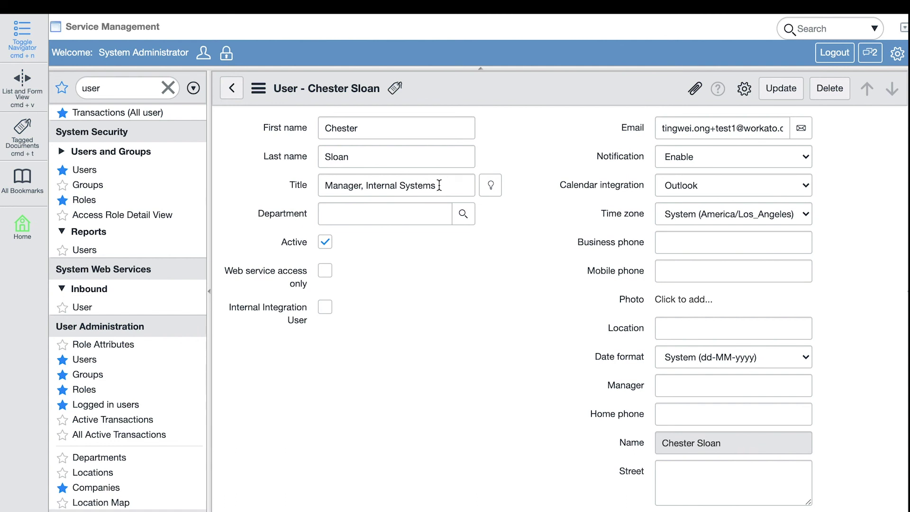
scroll(527, 281, "down", 2)
scroll(527, 281, "down", 2)
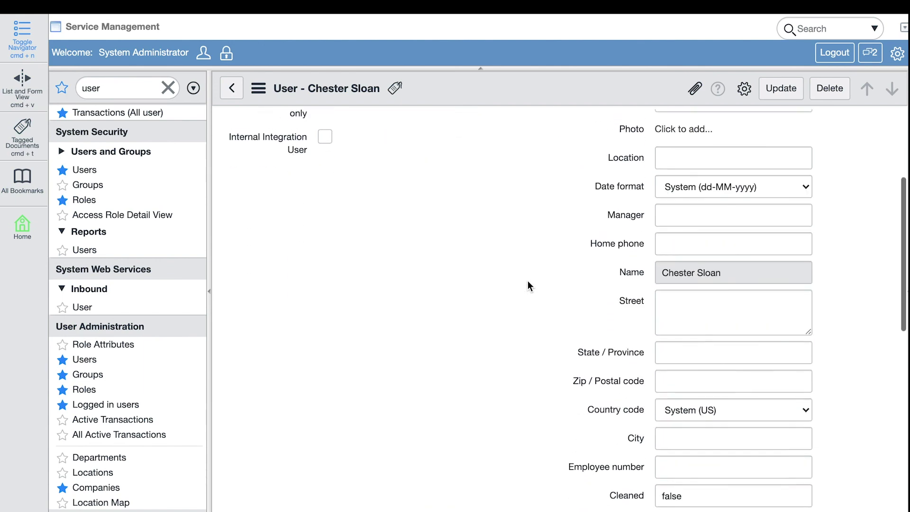
scroll(527, 280, "down", 2)
scroll(527, 281, "down", 4)
scroll(527, 280, "down", 3)
scroll(527, 281, "down", 2)
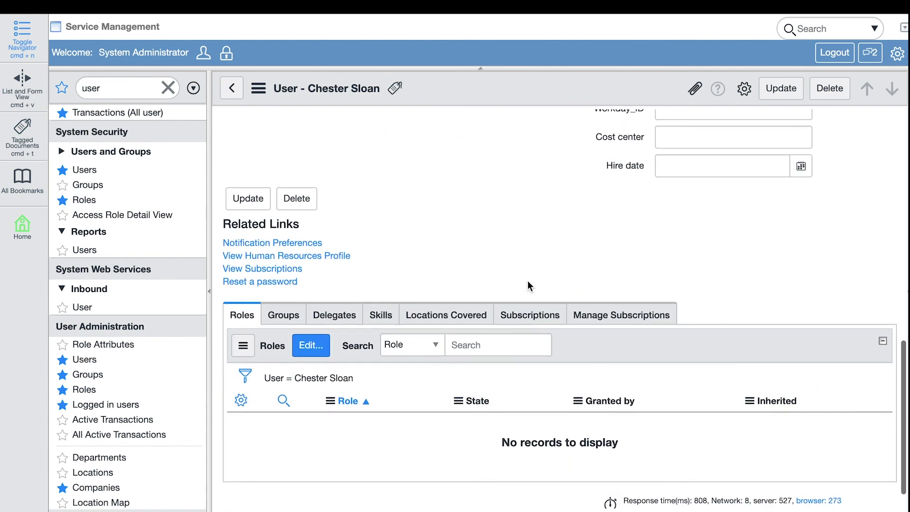
scroll(549, 184, "up", 15)
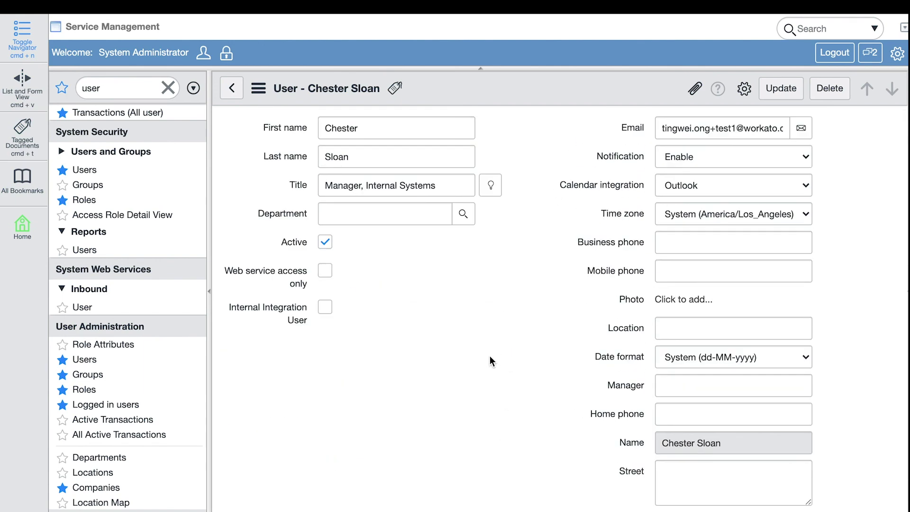